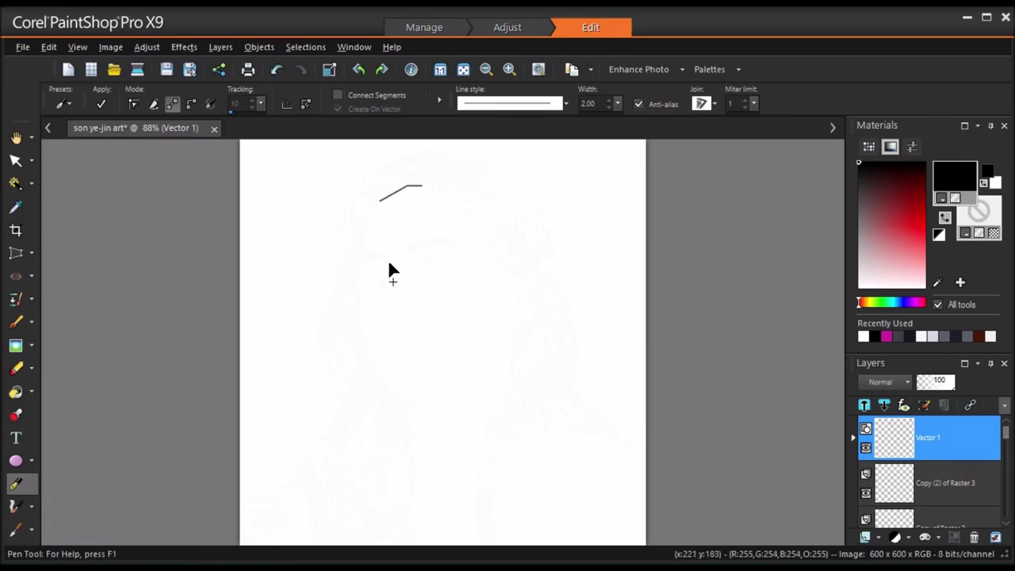
- Undo the test line and trace both eyes with the Pen tool at a line width of 1.00
click(276, 69)
click(608, 107)
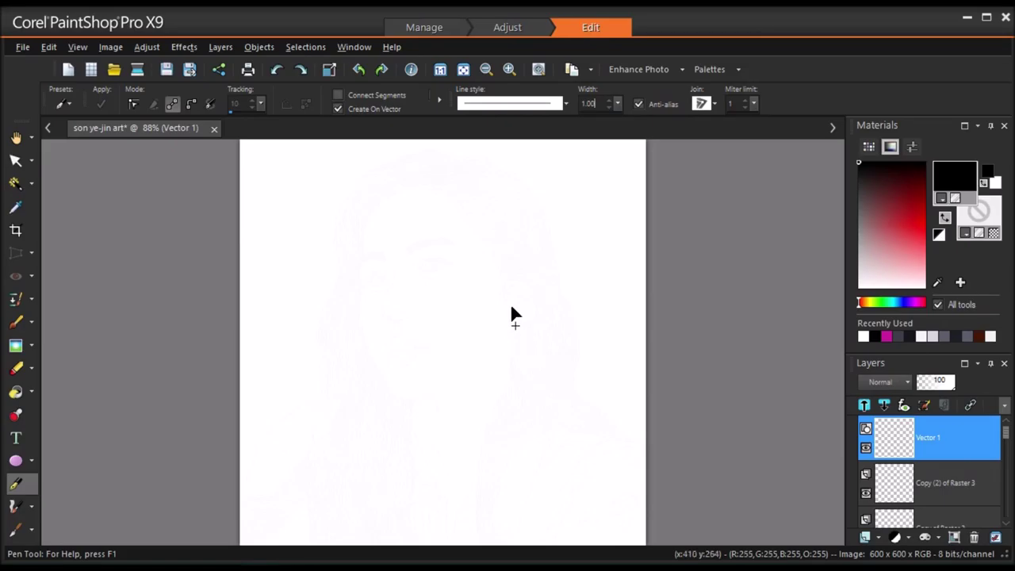
mouse_move(417, 272)
mouse_down()
mouse_move(431, 259)
mouse_move(449, 268)
mouse_move(418, 264)
mouse_move(452, 267)
mouse_move(444, 264)
mouse_up()
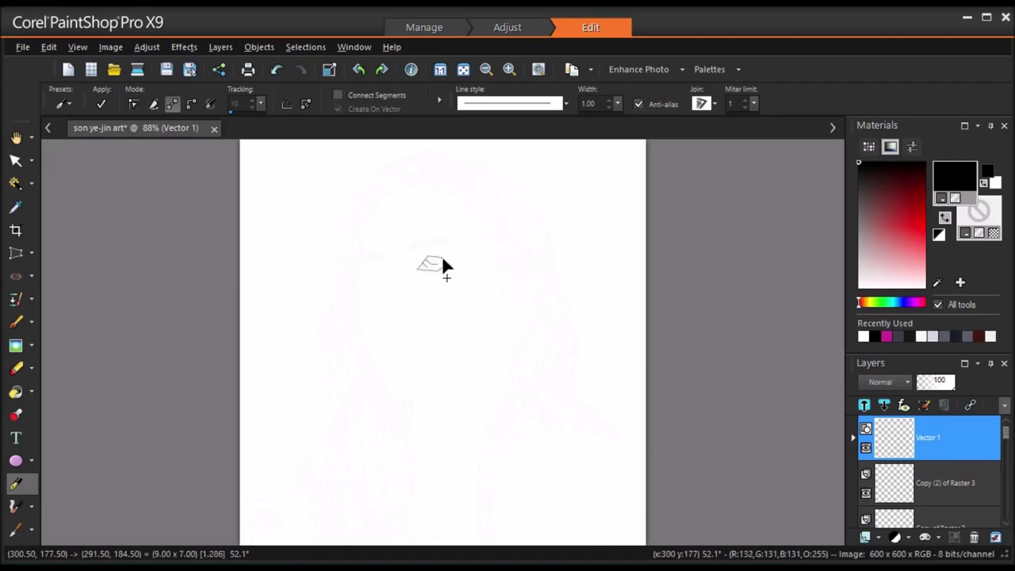
drag(365, 287, 376, 285)
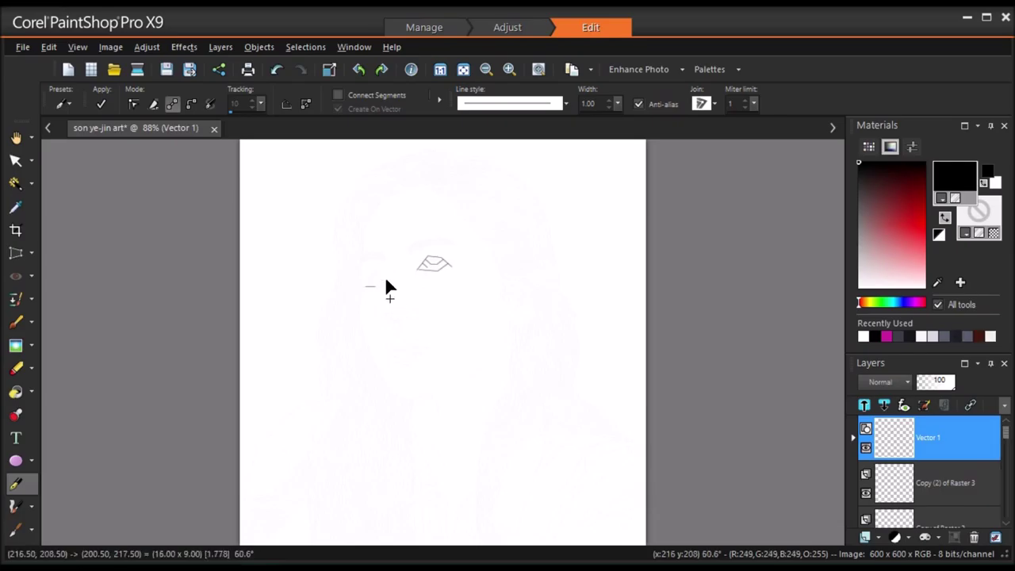
drag(379, 275, 374, 278)
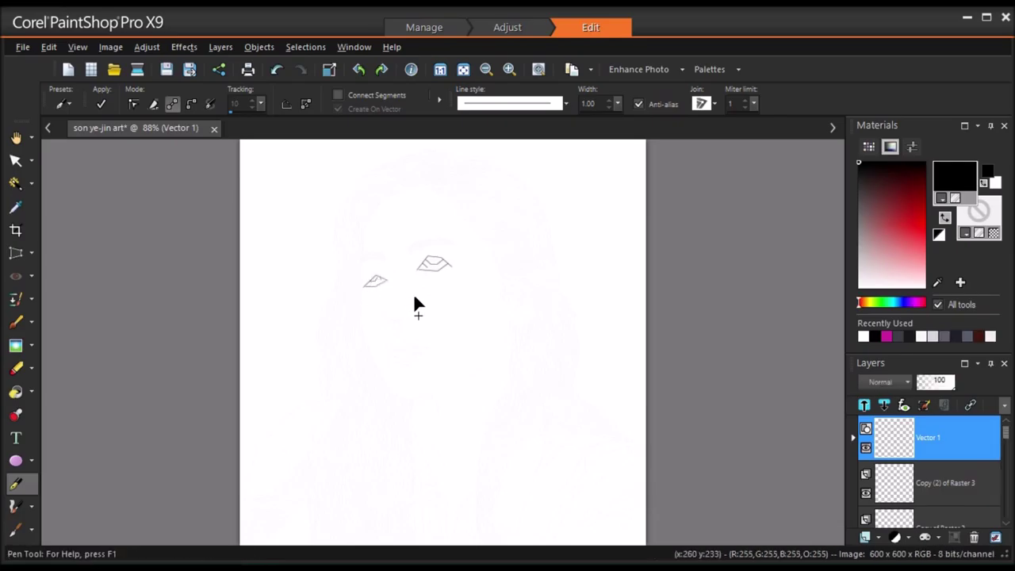
- Trace the nose with its nostril lines and the lips with the groove above them, using straight segments
drag(391, 289, 383, 309)
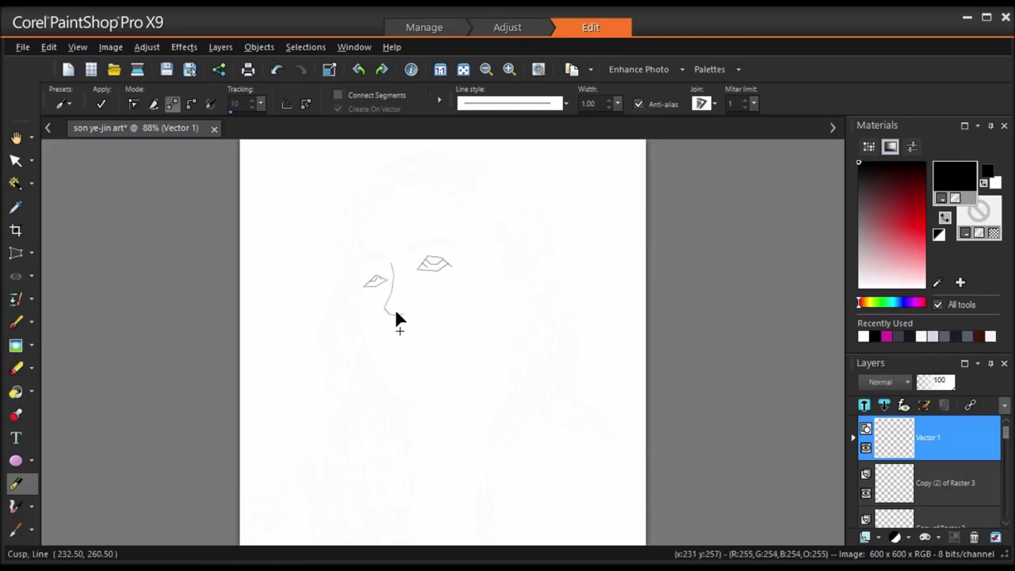
mouse_move(416, 313)
mouse_down()
mouse_move(413, 286)
mouse_move(389, 317)
mouse_move(428, 307)
mouse_up()
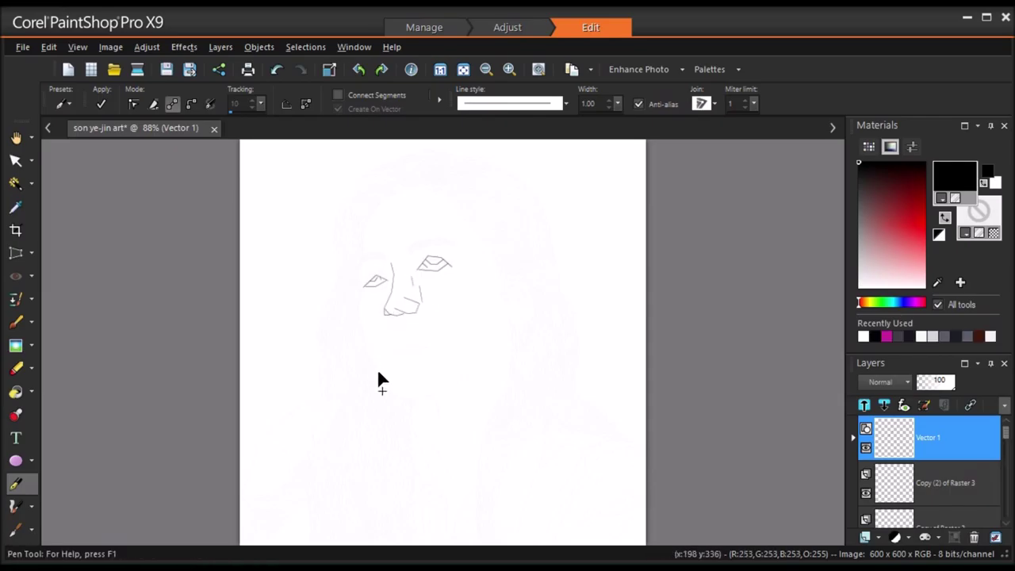
drag(397, 328, 402, 324)
drag(395, 333, 391, 329)
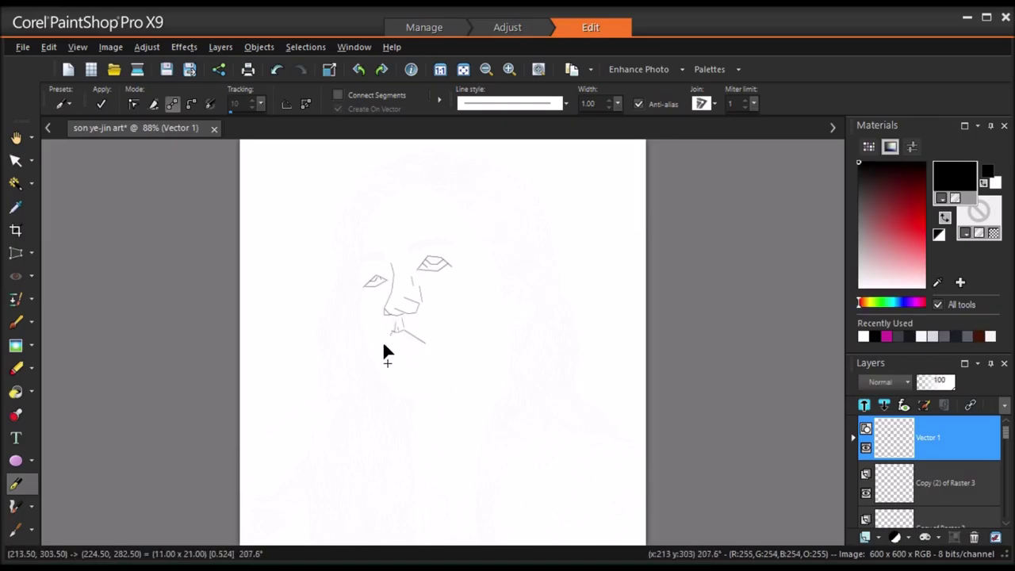
drag(405, 349, 405, 348)
drag(396, 350, 386, 348)
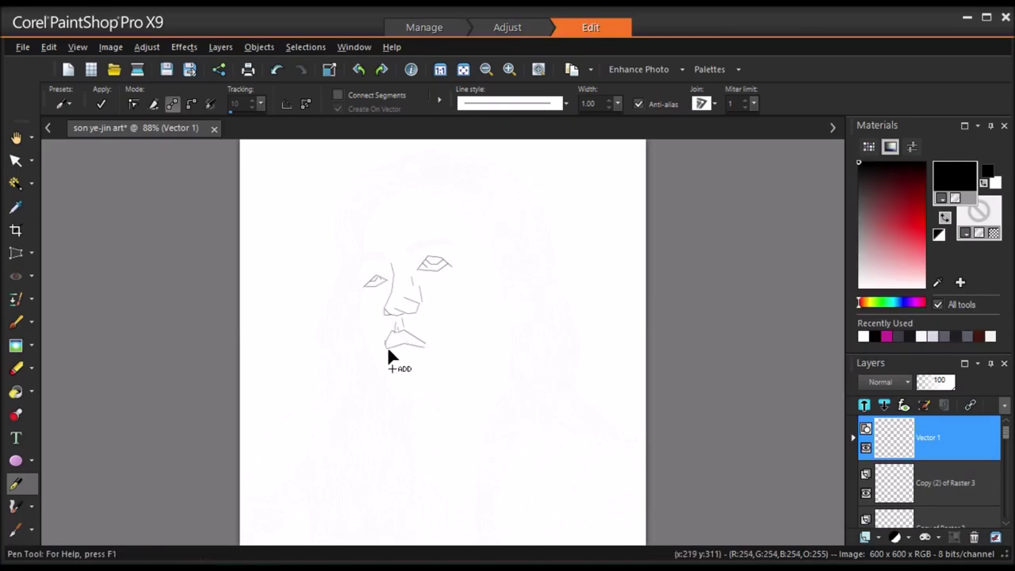
mouse_move(427, 345)
mouse_down()
mouse_move(386, 361)
mouse_move(387, 347)
mouse_move(412, 348)
mouse_up()
- Draw both eyebrows and outline the cheek, chin and jaw from beside the left eye up towards the ear
drag(362, 265, 411, 262)
click(410, 258)
drag(360, 290, 371, 353)
drag(391, 385, 394, 392)
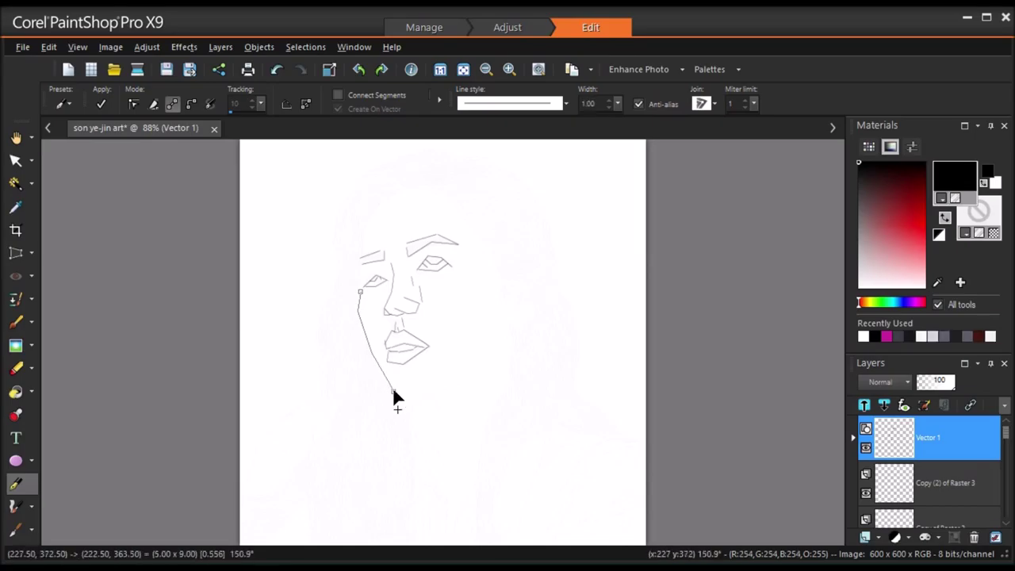
drag(455, 388, 468, 379)
click(509, 315)
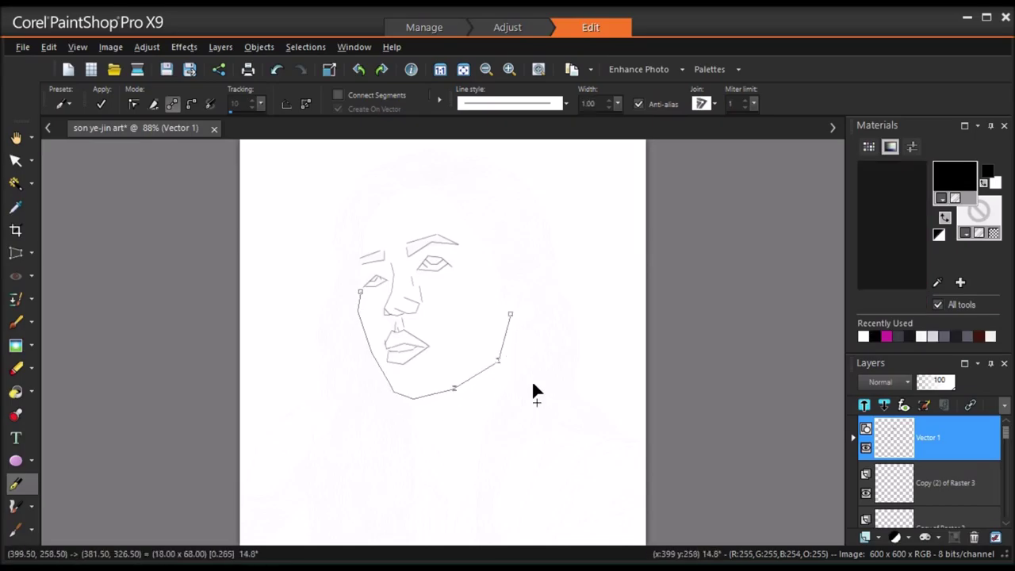
key(Return)
- Trace the forehead and hairline from the left temple over the parting and down to the right temple
drag(360, 291, 360, 261)
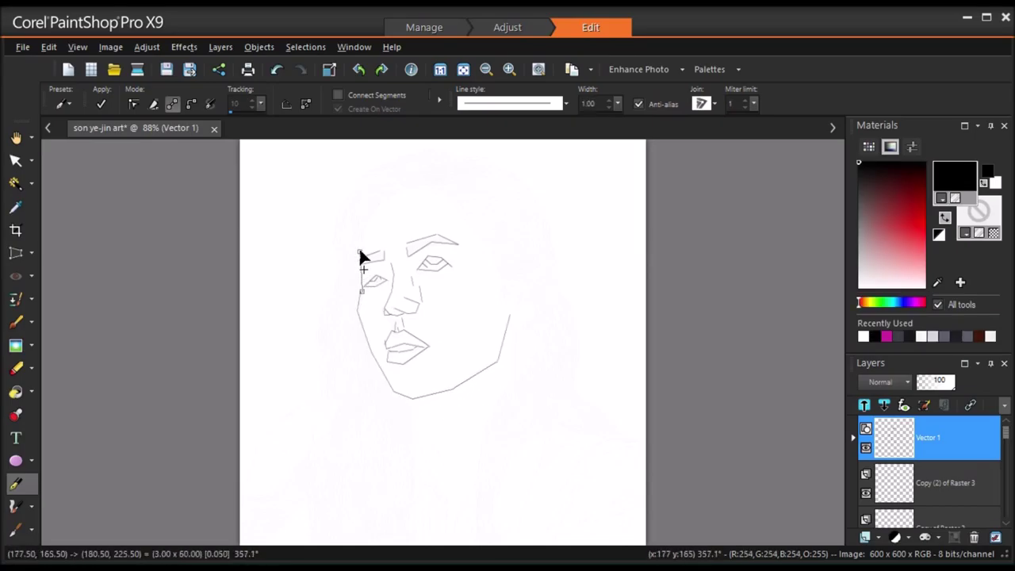
click(399, 192)
drag(443, 193, 496, 267)
- Outline the ear with its inner fold and draw the thin hair strands hanging down behind it
drag(496, 305, 516, 281)
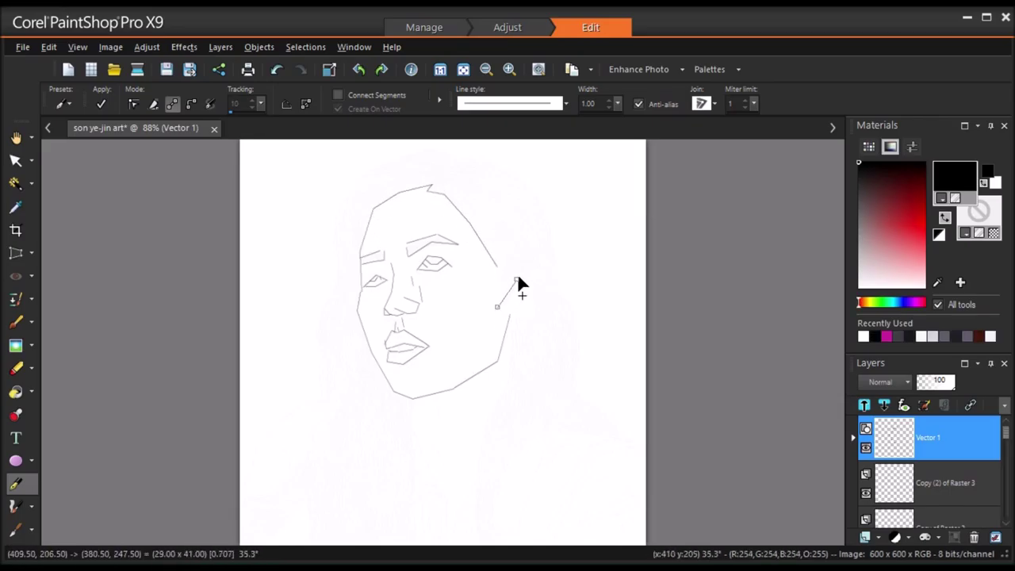
drag(512, 318, 528, 288)
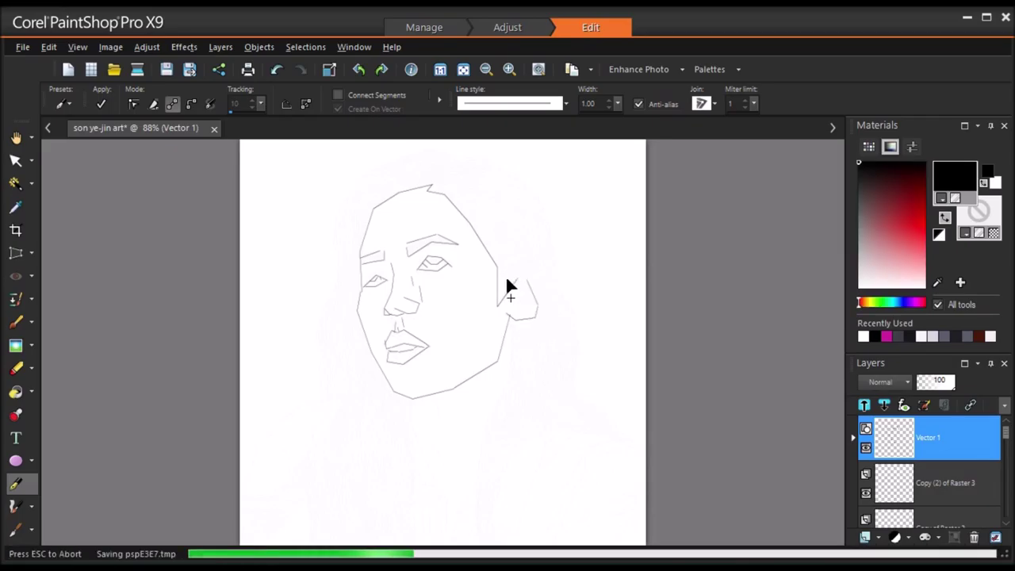
drag(521, 288, 550, 380)
click(511, 301)
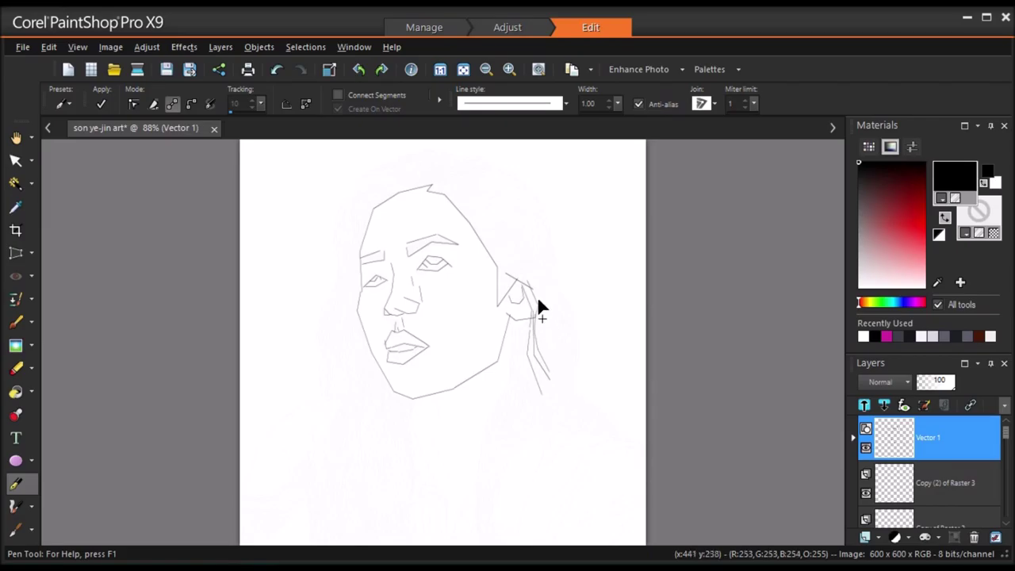
drag(529, 303, 550, 385)
- Add detail inside the left eye and draw the neck, the shirt collar and the right jacket lapel
drag(371, 285, 398, 263)
drag(409, 402, 438, 489)
drag(447, 544, 551, 422)
drag(506, 466, 491, 548)
click(507, 377)
drag(478, 442, 474, 545)
key(Return)
drag(508, 380, 508, 380)
- Draw the right shoulder line and outline the hair on the right side from the shoulder up to the parting
drag(530, 436, 540, 442)
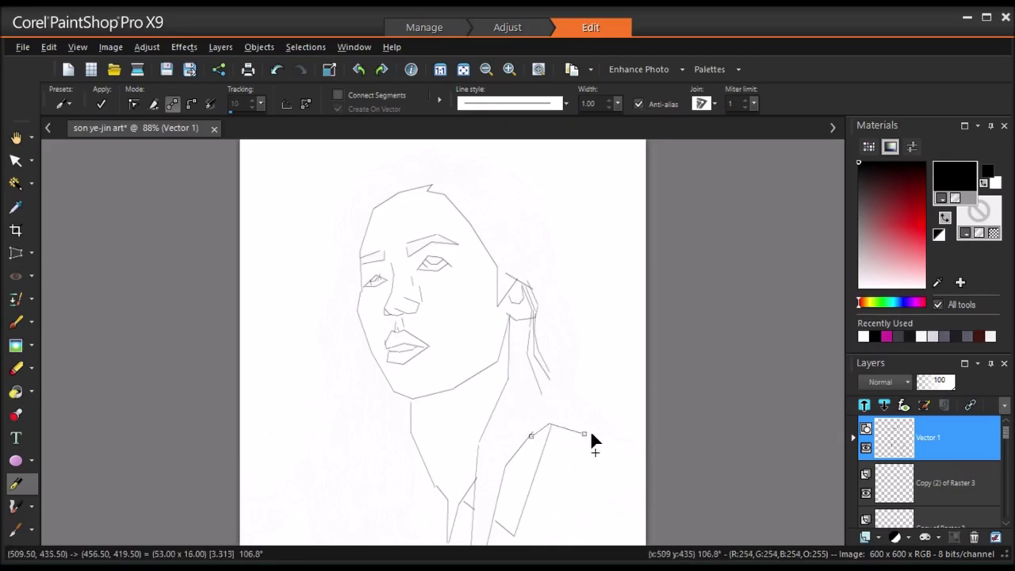
drag(631, 436, 653, 454)
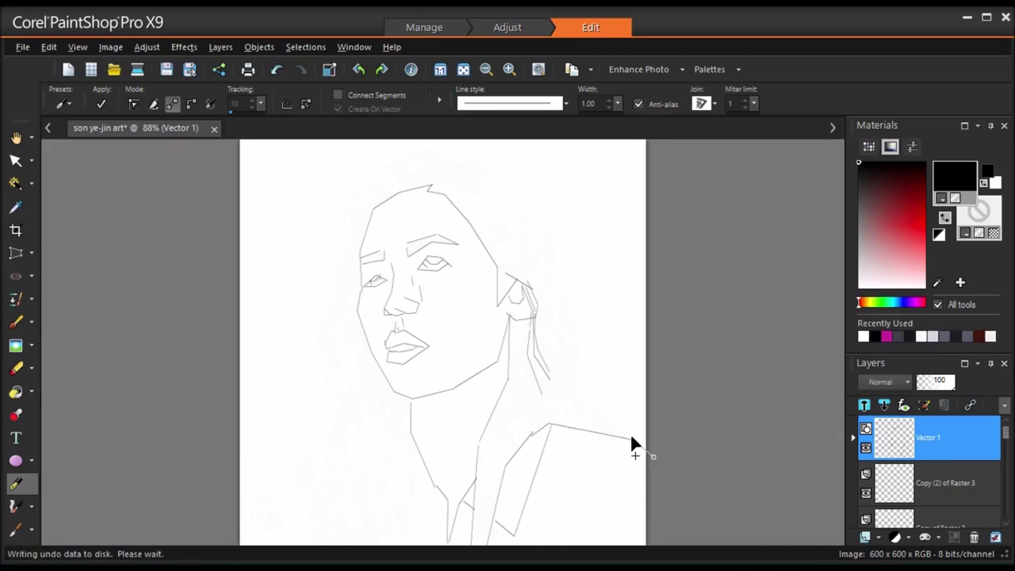
drag(571, 394, 584, 341)
drag(530, 258, 558, 280)
drag(516, 171, 450, 226)
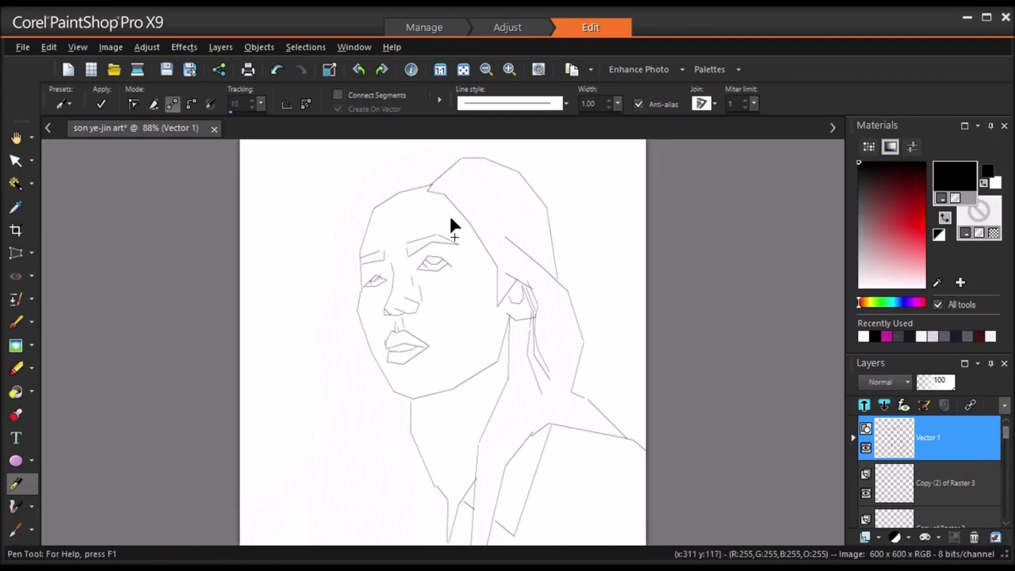
- Outline the outer edge of the left hair from the parting over the crown down to the left shoulder
drag(458, 158, 426, 145)
drag(335, 235, 336, 233)
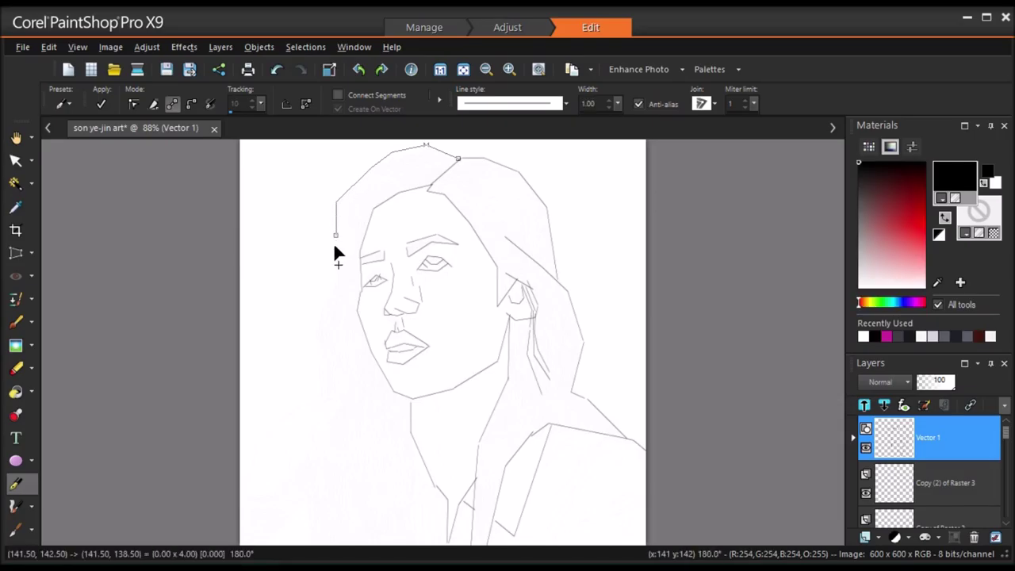
click(320, 359)
drag(316, 387, 310, 395)
- Draw the inner hair line from beside the left cheek down across the chest to the image's left edge
drag(349, 292, 344, 327)
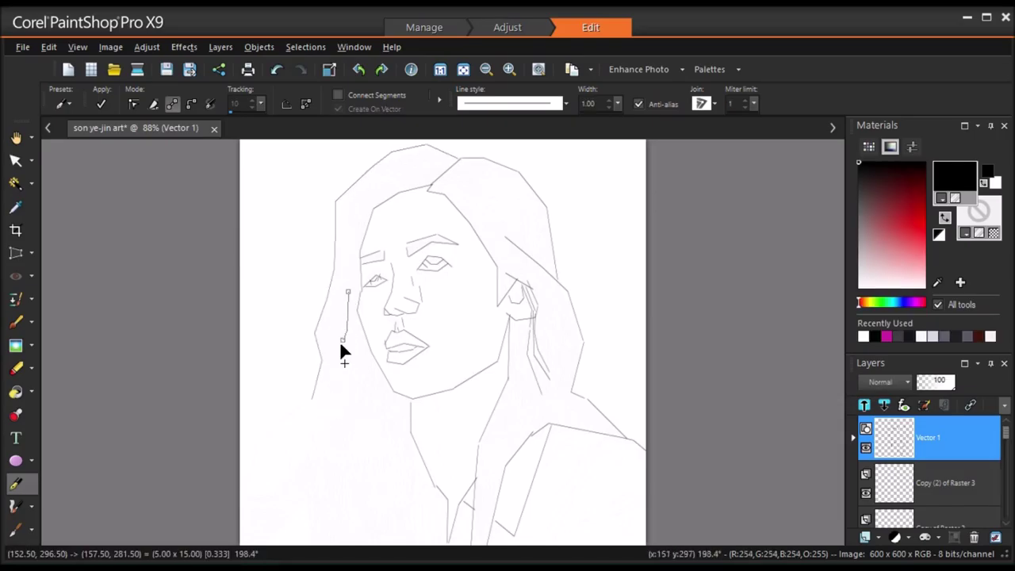
click(329, 378)
click(326, 439)
click(292, 474)
click(242, 495)
- Outline the left shoulder and sleeve down to the image's left edge and add the fold line inside it
click(331, 388)
click(300, 404)
click(266, 426)
click(236, 494)
drag(266, 427, 272, 432)
click(287, 453)
click(289, 476)
- Draw the lower hair ends on the left chest and a pointed hair gap near the image's bottom edge
click(309, 502)
click(268, 544)
click(313, 470)
click(294, 545)
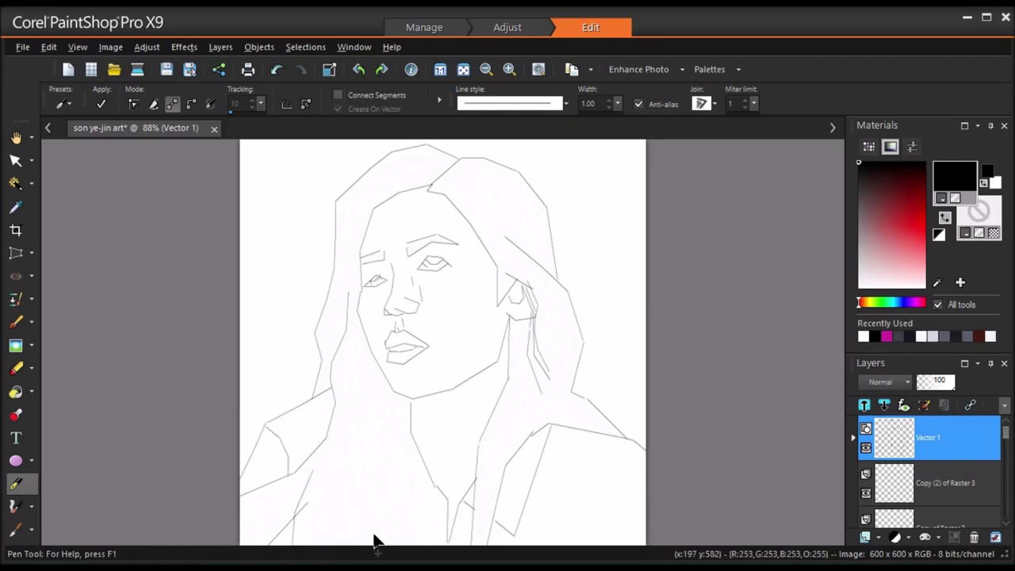
click(368, 544)
click(374, 517)
click(389, 544)
- Draw the small collar and pendant details below the neck and the hair edge running down the neck's left side
click(412, 509)
click(426, 493)
click(436, 503)
click(440, 509)
click(438, 534)
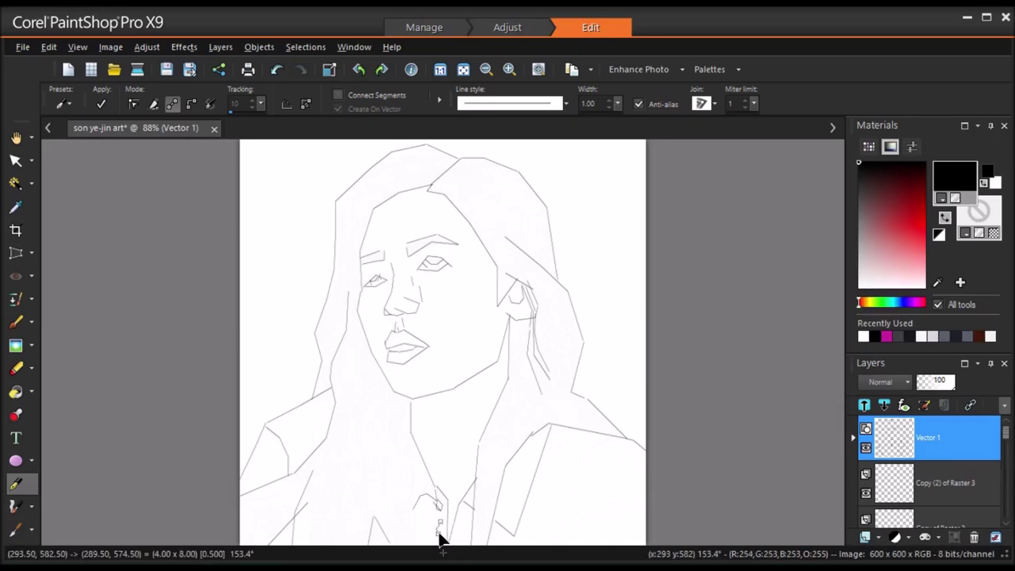
click(440, 523)
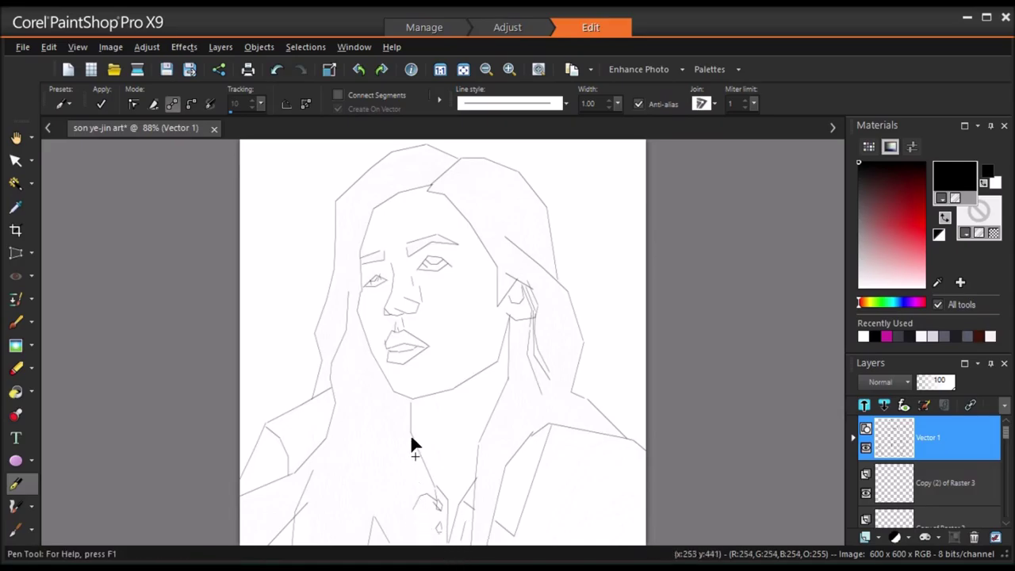
click(414, 487)
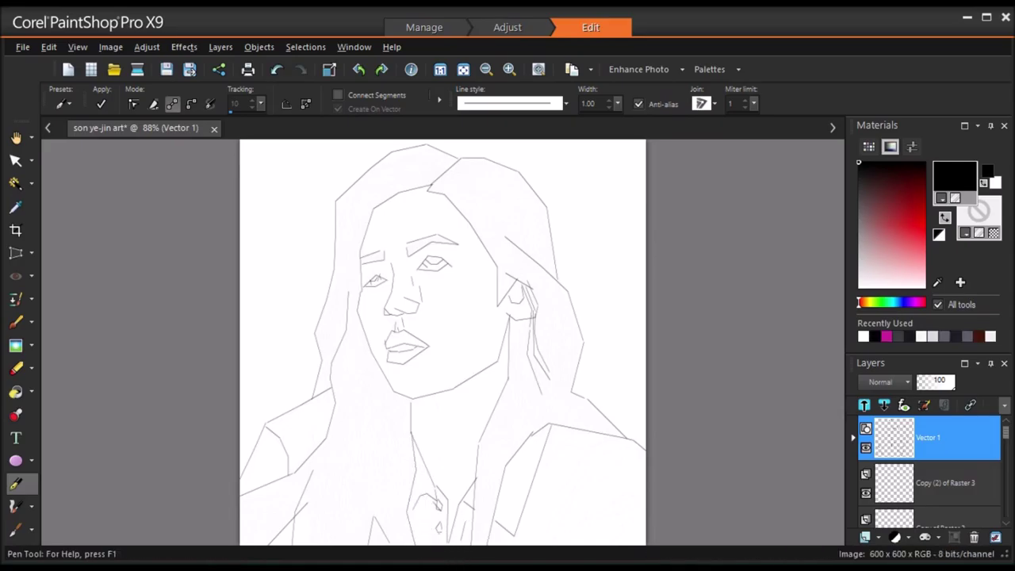
- Add curved hair strands along the left hairline between the forehead and the temple
click(388, 181)
click(355, 229)
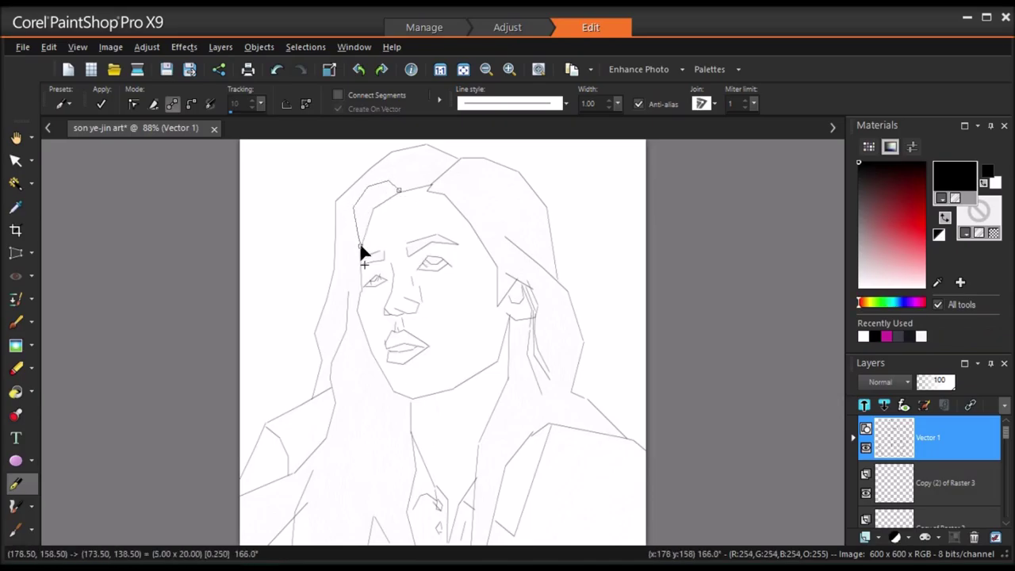
click(373, 187)
click(389, 186)
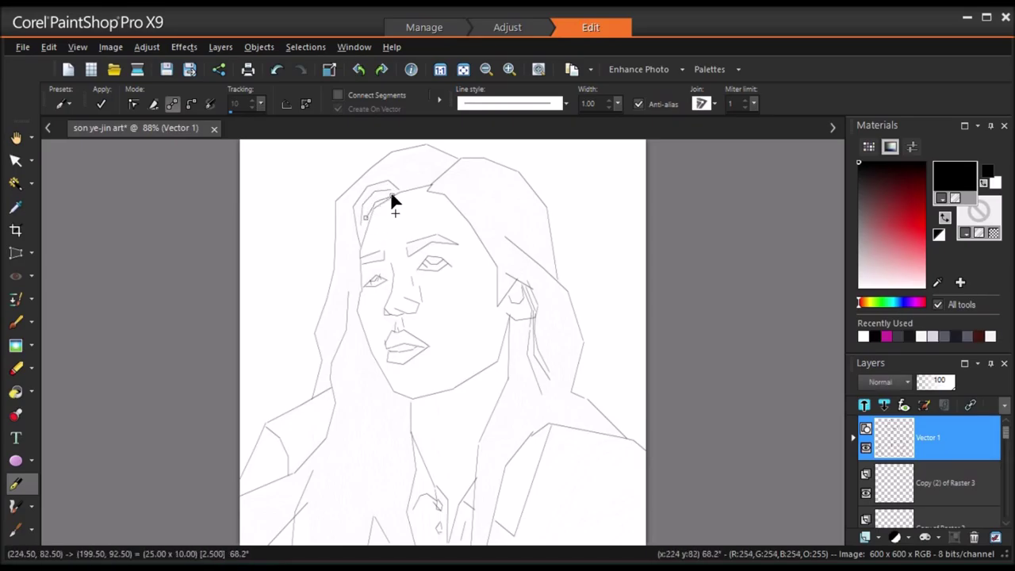
click(395, 189)
- Draw a strand from the parting around the crown and another down the outer left hair beside the face
click(420, 184)
click(407, 162)
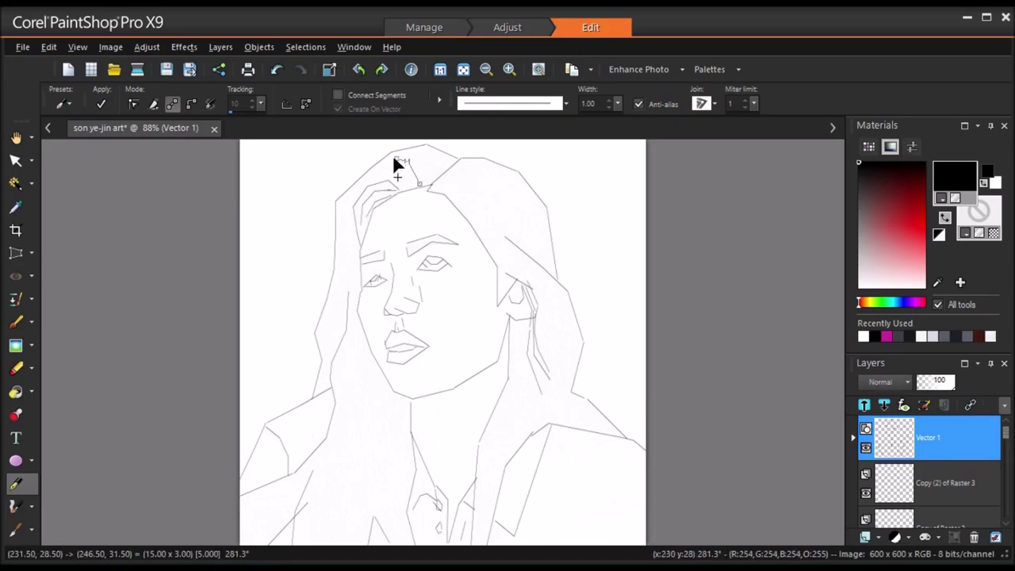
click(376, 162)
click(336, 236)
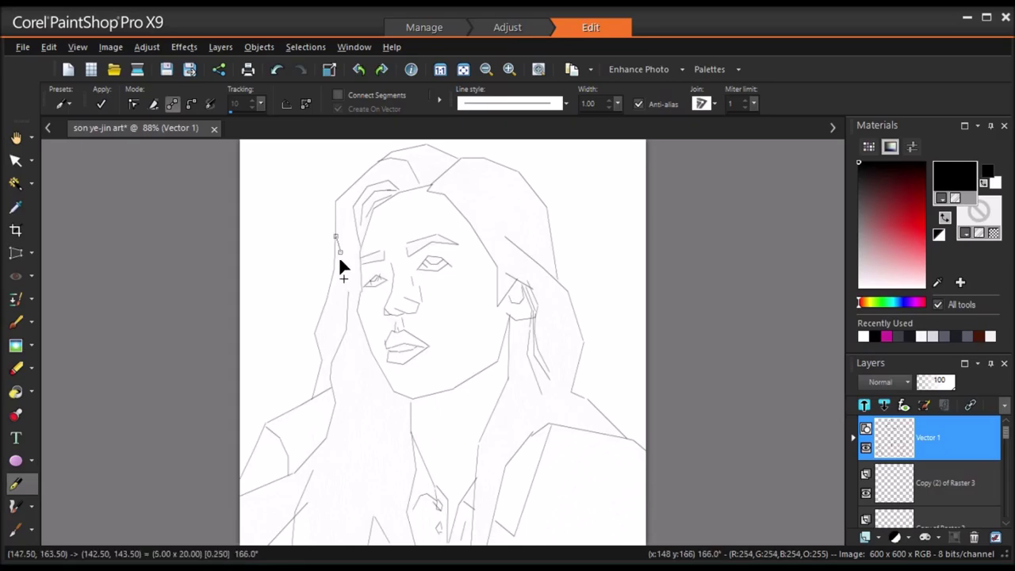
click(346, 296)
- Add short strands inside the left hair section between eye level and the shoulder
click(338, 268)
click(325, 326)
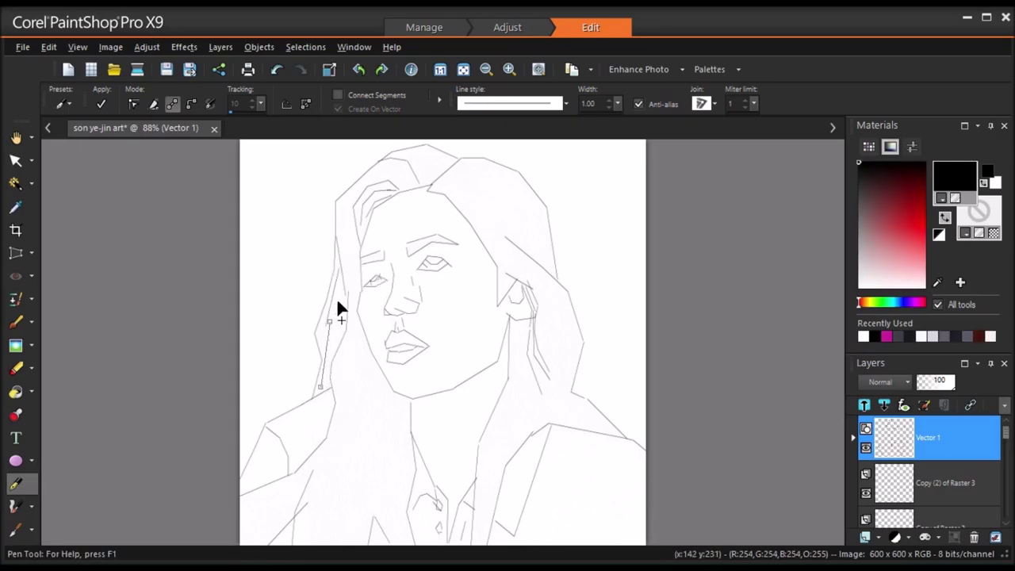
click(322, 362)
click(329, 349)
click(336, 330)
- Draw long strands from the parting around the left temple, past the cheek and down to the image's bottom edge
click(413, 187)
click(377, 166)
click(346, 229)
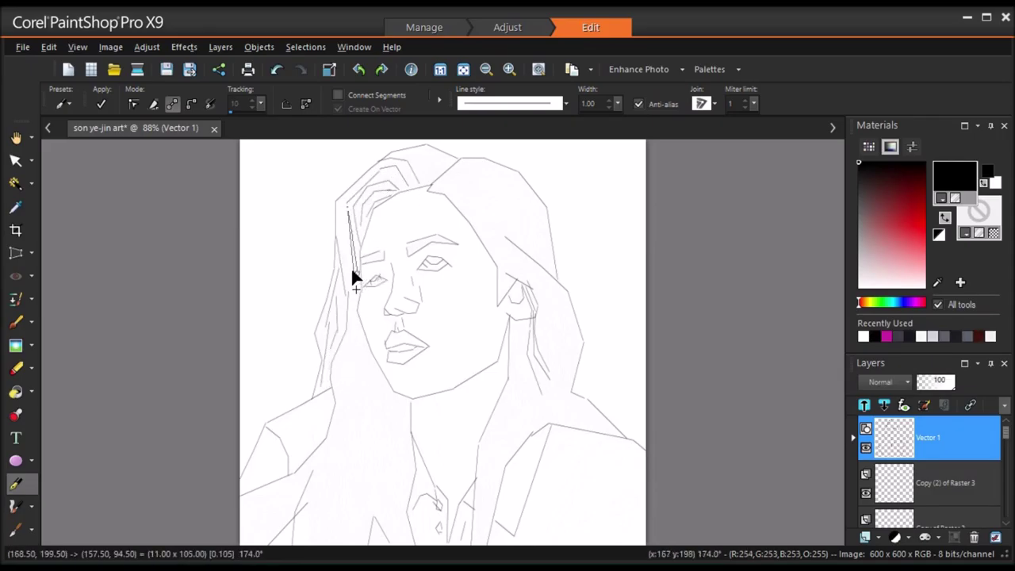
drag(354, 278, 335, 376)
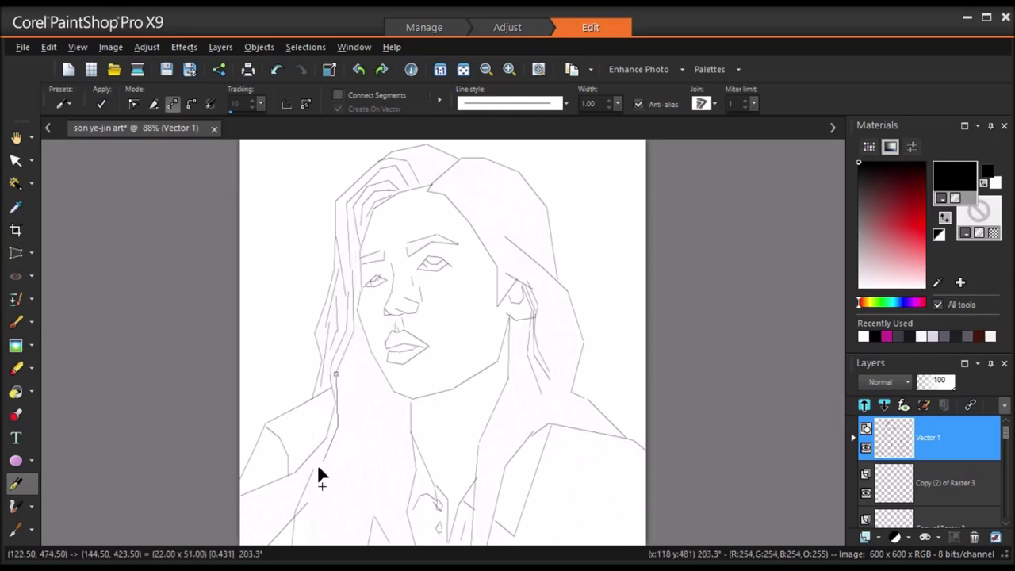
drag(302, 504, 300, 513)
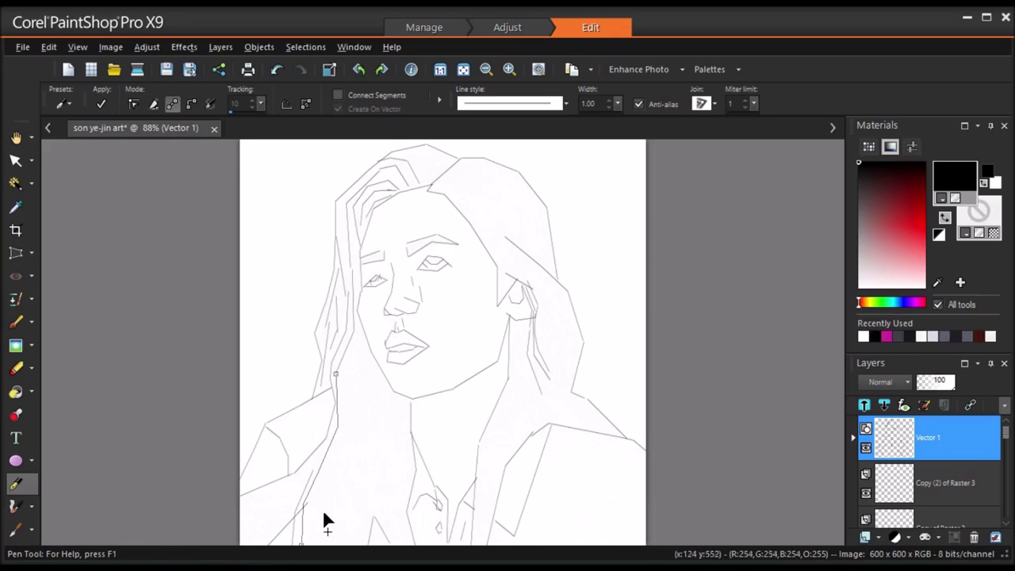
- Fill the hair sweeping across the left sleeve with diagonal strands down to the image's lower left corner
drag(312, 471, 329, 433)
mouse_move(256, 507)
mouse_down()
mouse_move(297, 491)
mouse_move(243, 515)
mouse_up()
drag(315, 453, 253, 534)
drag(296, 498, 248, 555)
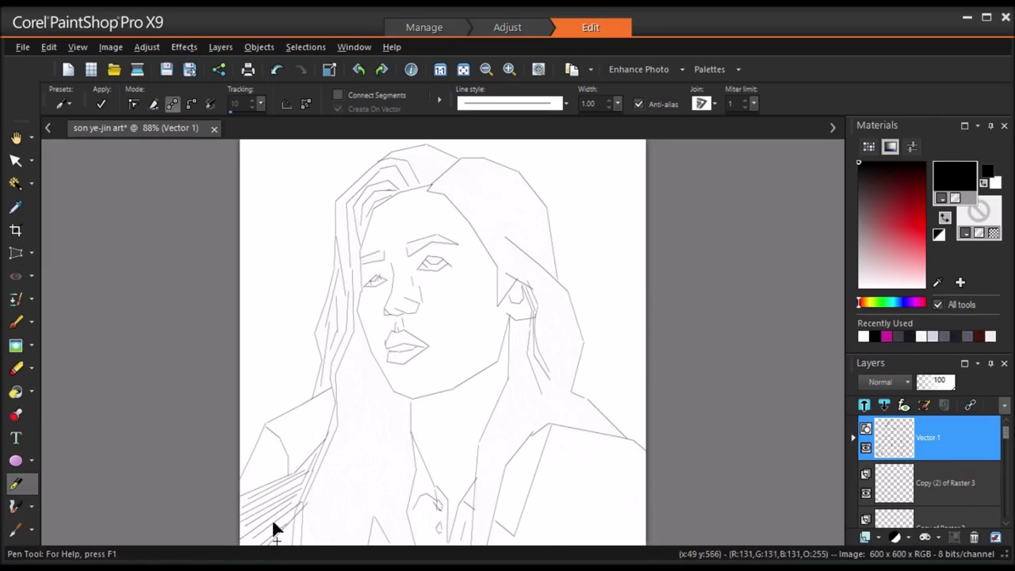
- Draw long strands from the left cheek and jaw down through the hair over the chest to the image's bottom edge
drag(360, 325, 339, 373)
click(341, 455)
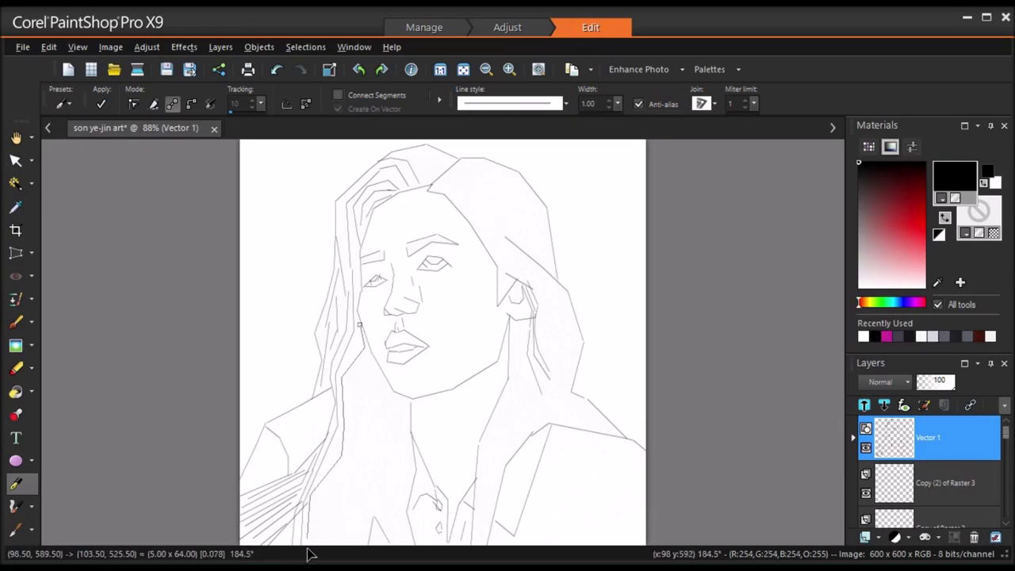
drag(340, 443, 333, 468)
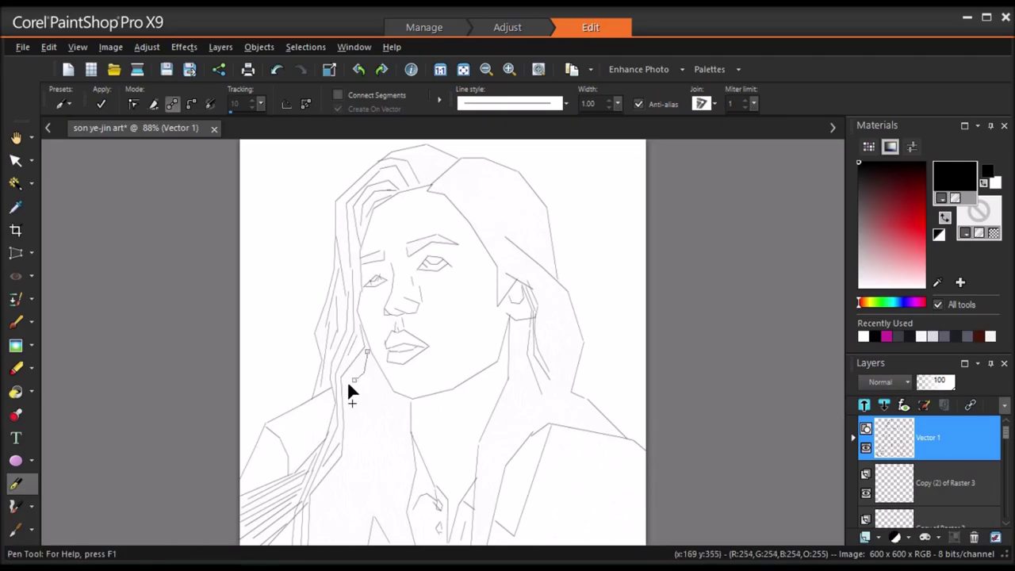
drag(343, 379, 346, 474)
drag(346, 475, 325, 547)
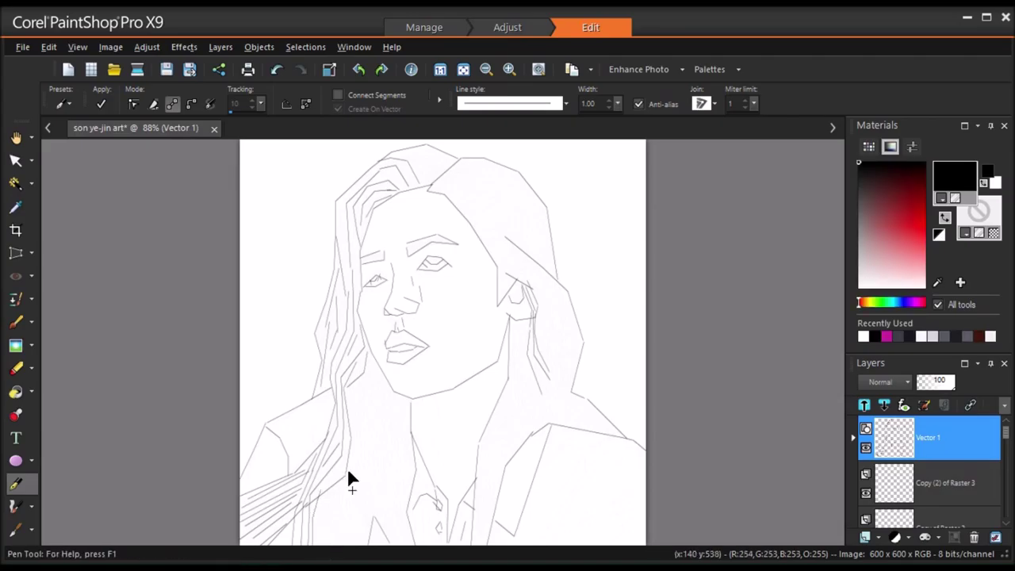
- Add short diagonal strands beside the left jaw and continue a strand down from the shoulder area to the image's bottom edge
click(374, 360)
click(358, 387)
key(ctrl+z)
click(354, 424)
click(376, 369)
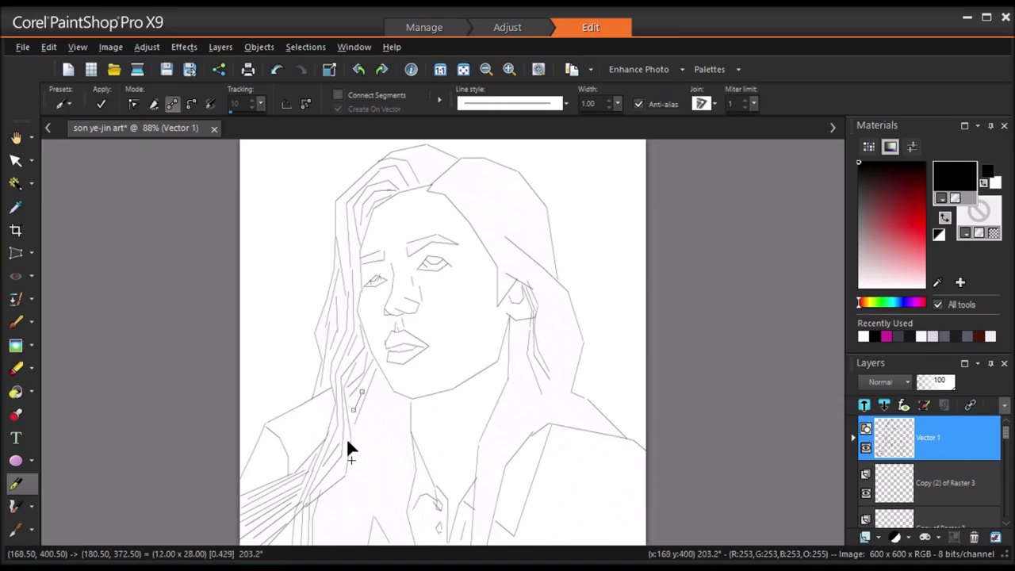
click(342, 478)
click(322, 546)
- Fill the hair below the left jaw with angled strands running down to the image's bottom edge
click(378, 376)
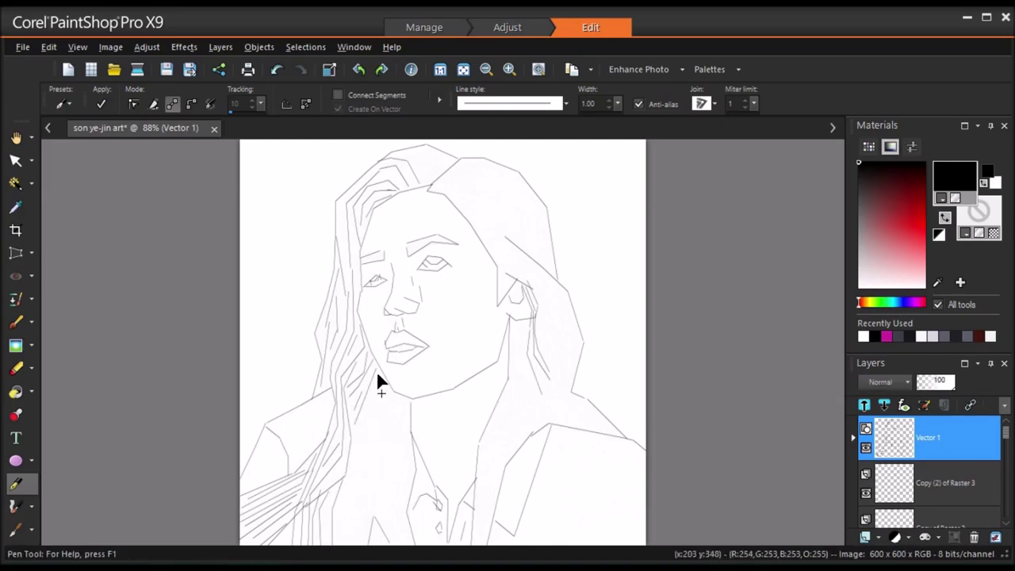
click(363, 445)
click(336, 465)
click(336, 450)
drag(350, 493, 344, 498)
key(ctrl+z)
drag(338, 501, 340, 544)
key(ctrl+z)
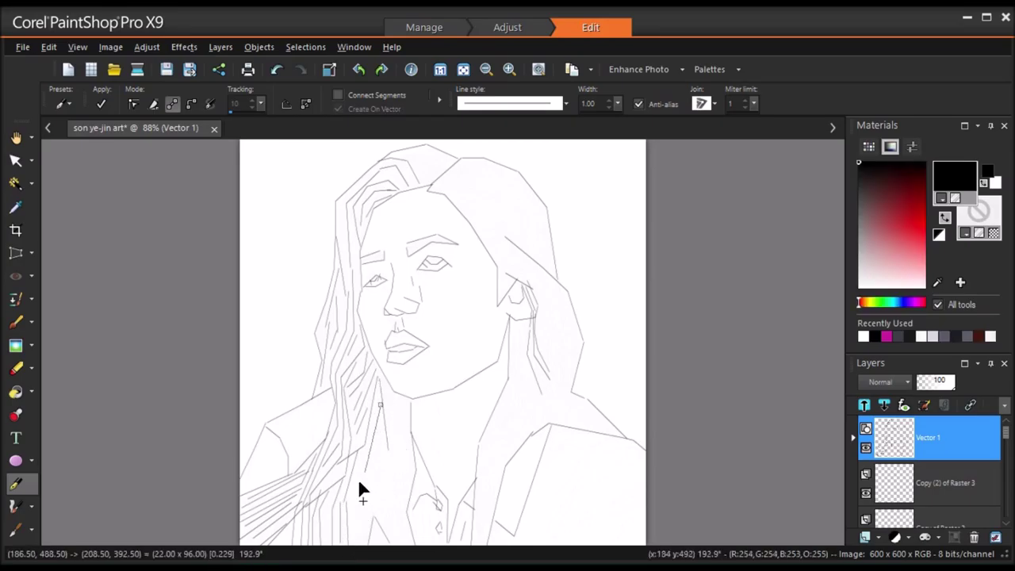
- Fill the hair between the left jaw and the neck line with near-vertical strands down to the image's bottom edge
drag(365, 471, 358, 552)
key(ctrl+z)
drag(380, 433, 367, 546)
key(ctrl+z)
drag(381, 382, 407, 439)
key(ctrl+z)
drag(408, 439, 410, 463)
key(ctrl+z)
key(ctrl+z)
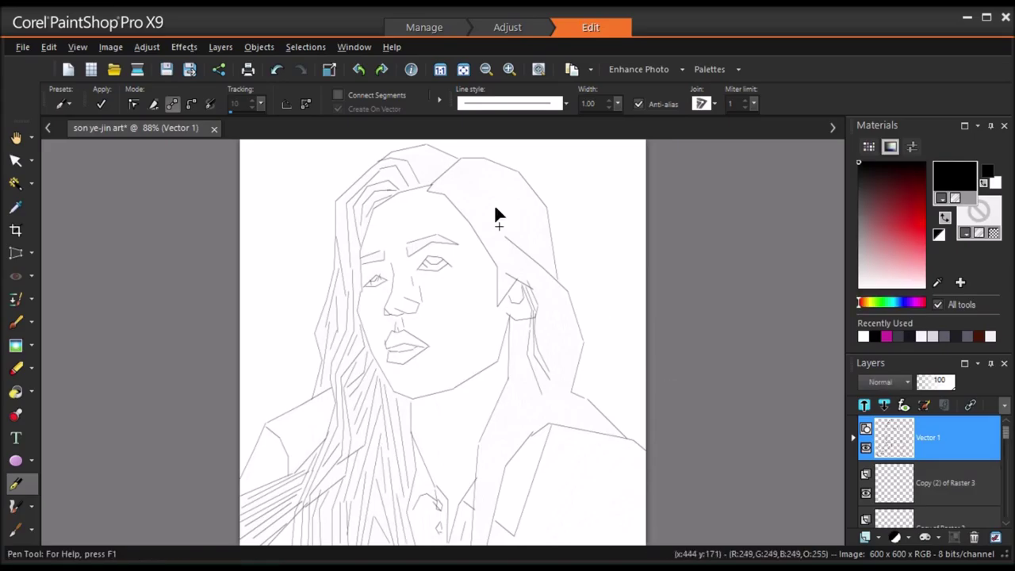
- Draw strands at the crown, along the right hairline from the parting, and over the ear into the right hair section
mouse_move(410, 146)
mouse_down()
mouse_move(447, 161)
mouse_move(430, 179)
mouse_move(462, 192)
mouse_up()
drag(462, 192, 478, 222)
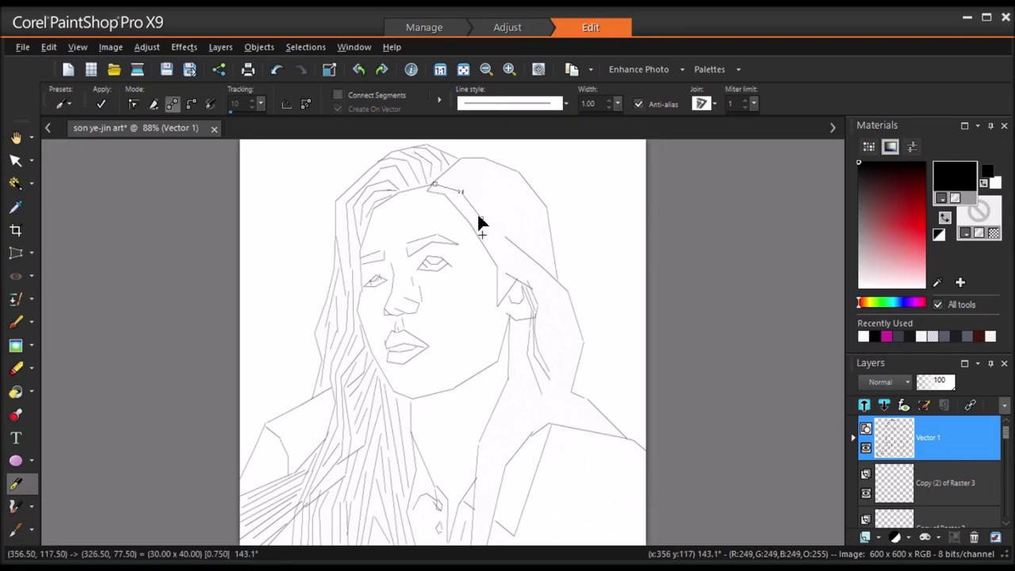
drag(493, 264, 566, 346)
drag(554, 381, 558, 317)
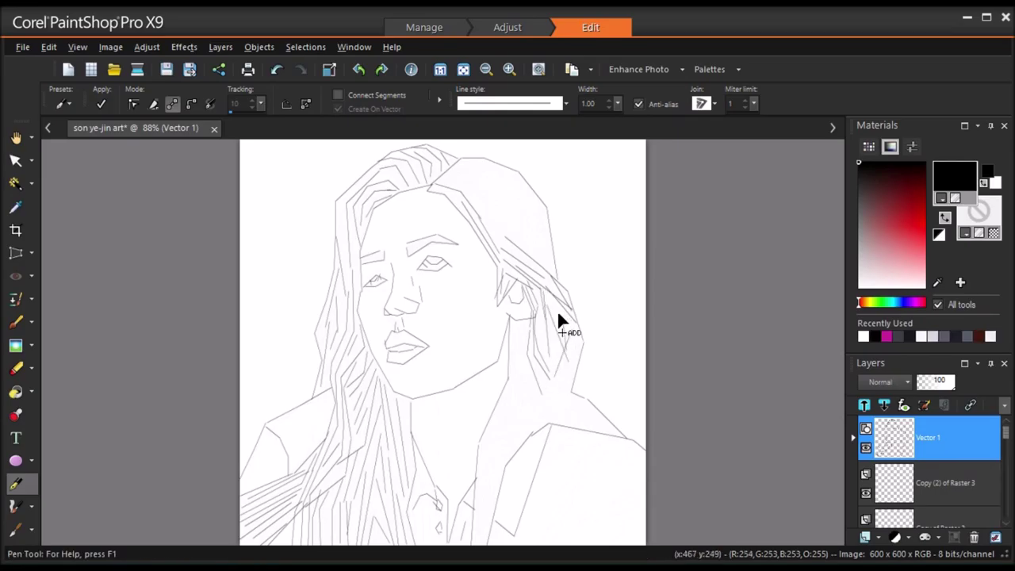
- Add strands below and behind the ear, running down beside the neck and out to the right shoulder
click(541, 339)
mouse_move(512, 327)
mouse_down()
mouse_move(501, 389)
mouse_move(521, 328)
mouse_up()
click(520, 368)
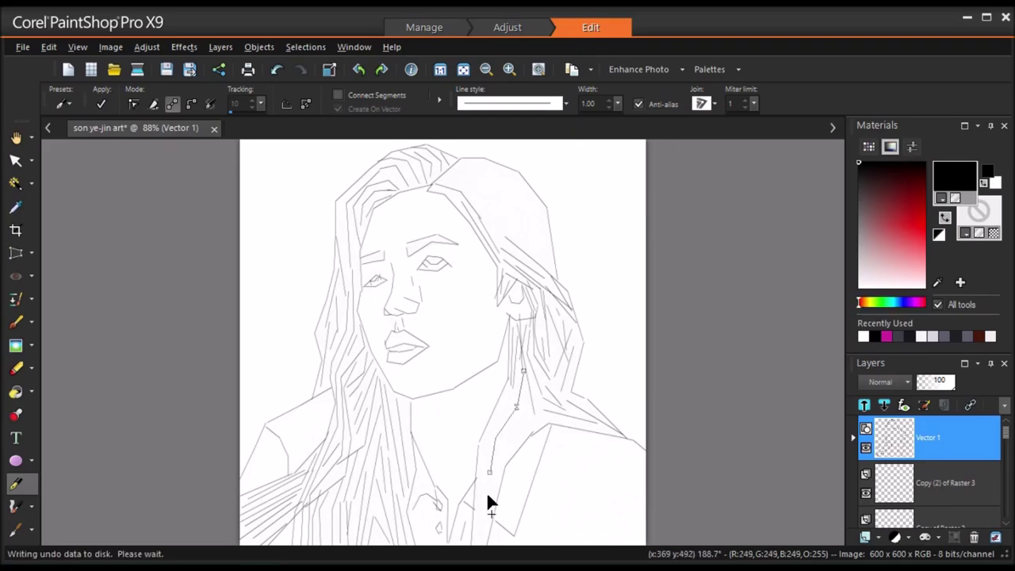
- Fill the hair along the right side of the neck and over the collar with strands down to the image's bottom edge
mouse_move(475, 547)
mouse_down()
mouse_move(490, 493)
mouse_move(482, 454)
mouse_up()
drag(511, 382, 528, 414)
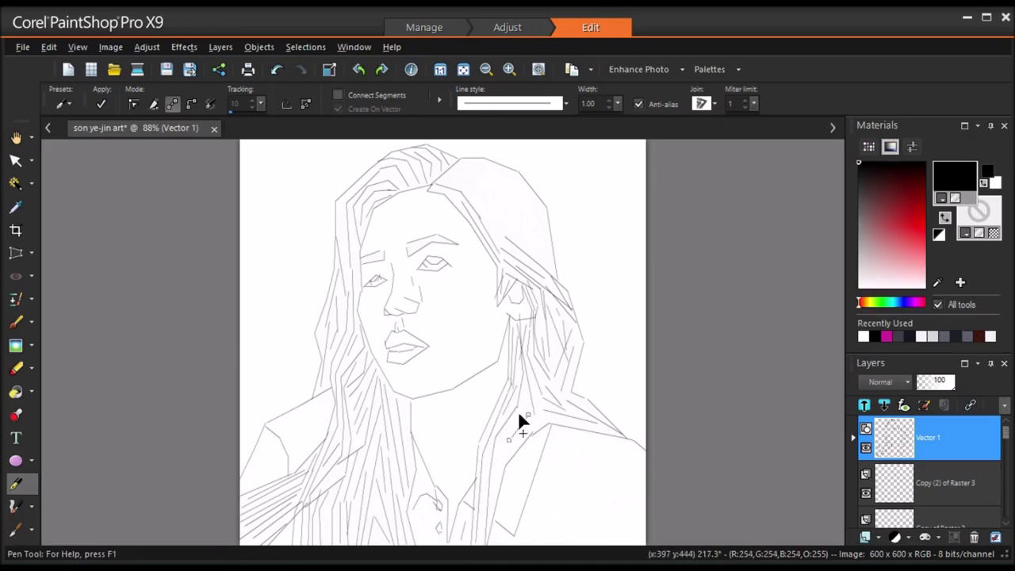
drag(497, 456, 495, 515)
drag(534, 383, 545, 421)
- Draw strands across the right side of the crown from the parting and add one above the right shoulder
drag(443, 182, 528, 235)
drag(512, 202, 463, 168)
drag(521, 180, 541, 238)
drag(557, 379, 559, 404)
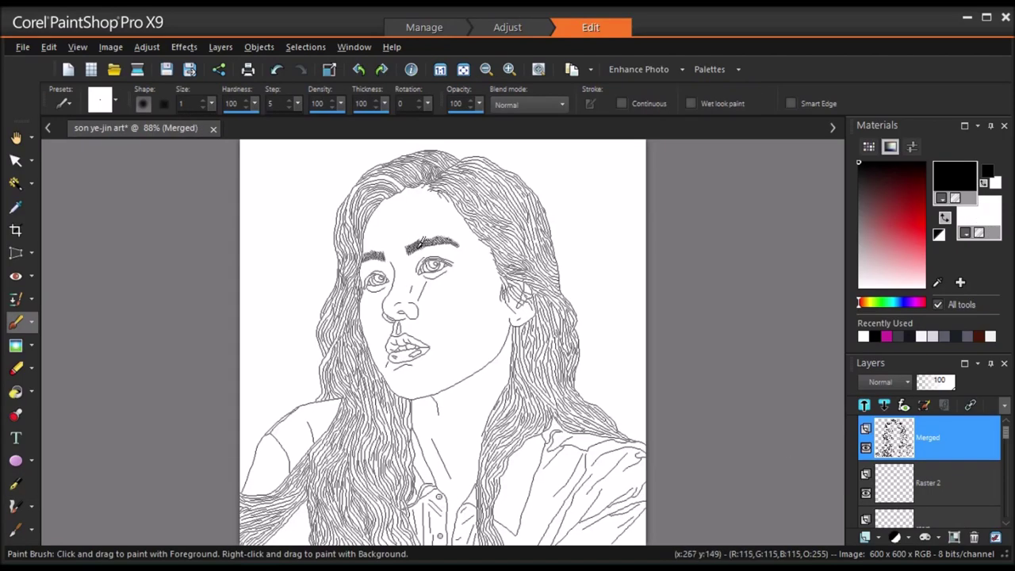
- Paint fine black hair strokes along the right eyebrow with the size 1 Paint Brush on the Merged layer
drag(417, 244, 456, 240)
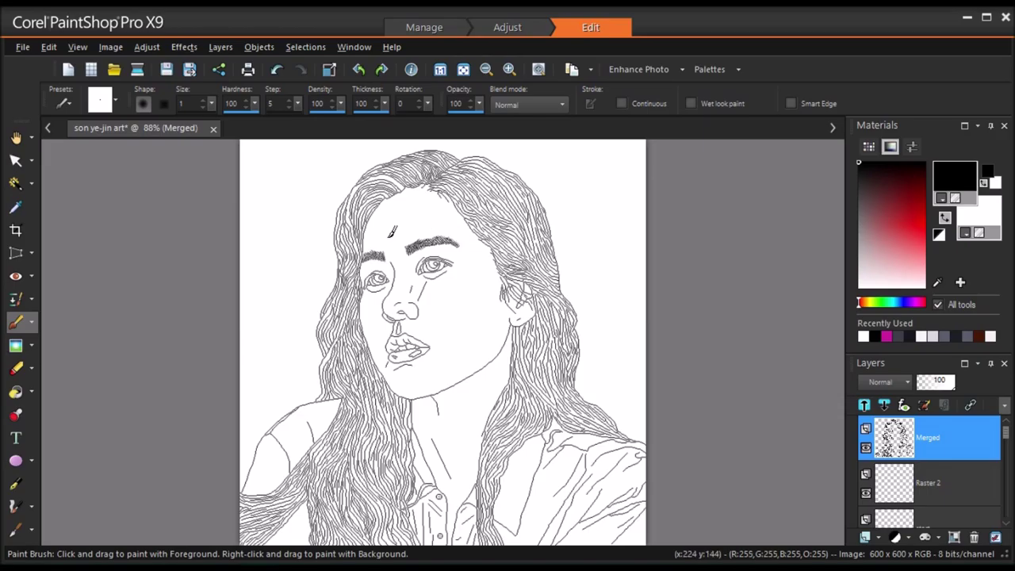